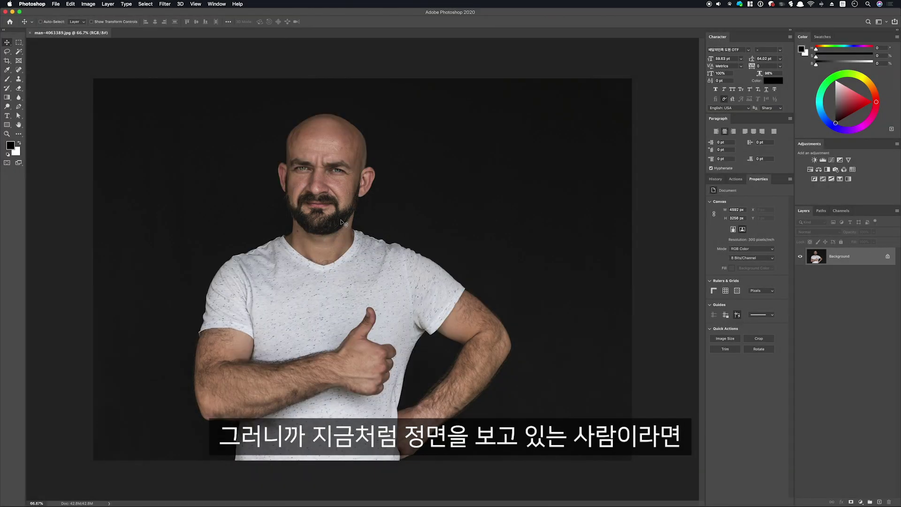
- Switch to Finder and preview the portrait photos in the hair folder, comparing boy-3566903.jpg with male-4687508.jpg
key(ctrl+Right)
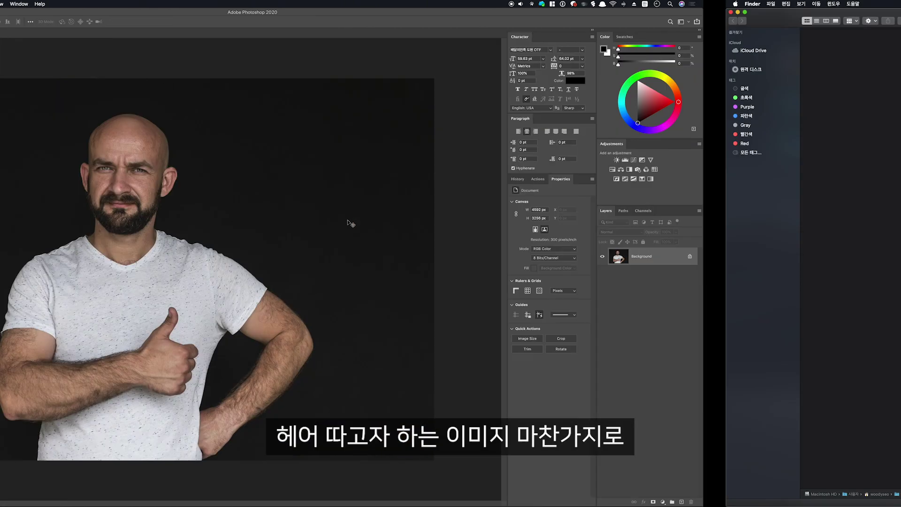
click(379, 212)
key(space)
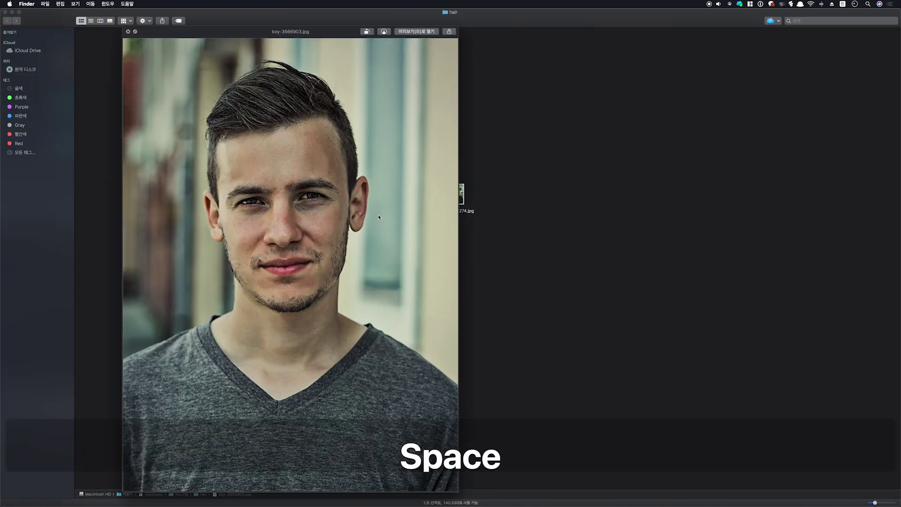
key(Right)
key(Right)
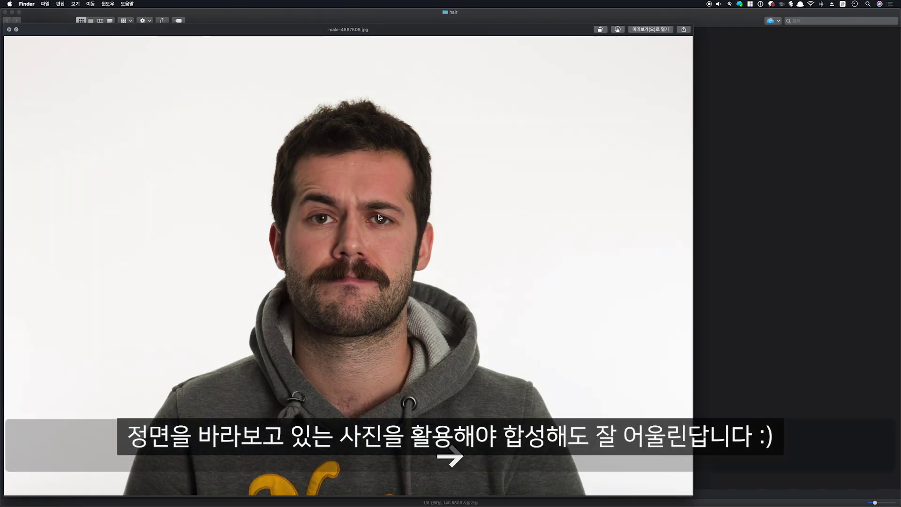
key(Left)
key(Left)
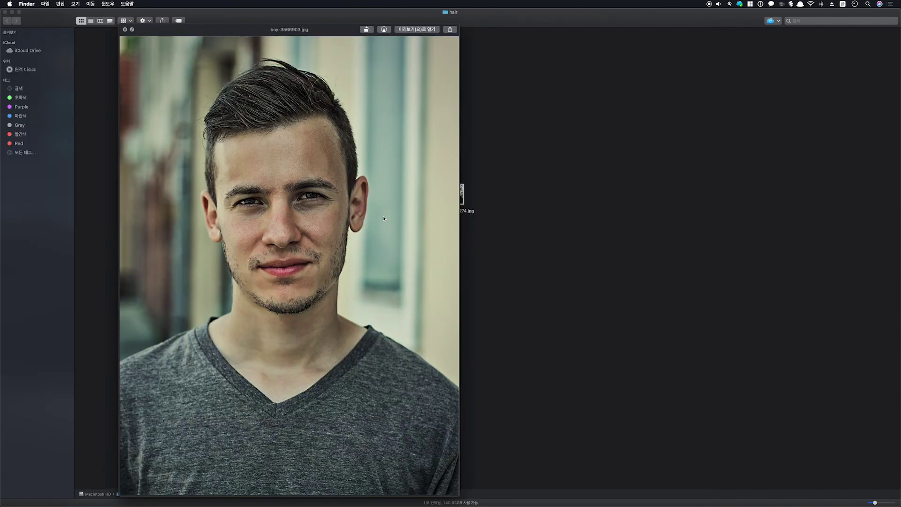
- Pick man-4484274.jpg from the hair folder and open it in Photoshop
key(Right)
key(Right)
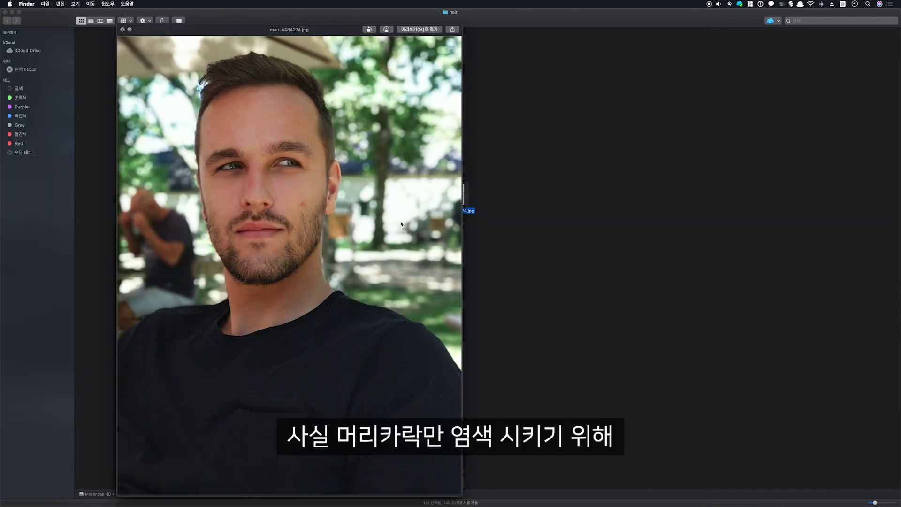
key(space)
drag(457, 194, 331, 499)
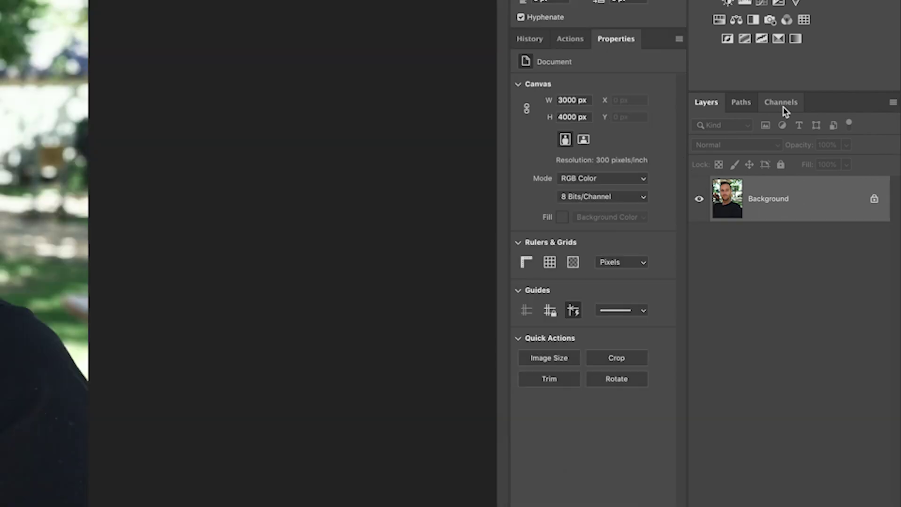
- Compare the Red, Green and Blue channels one at a time for how well the hair separates from the background
click(843, 214)
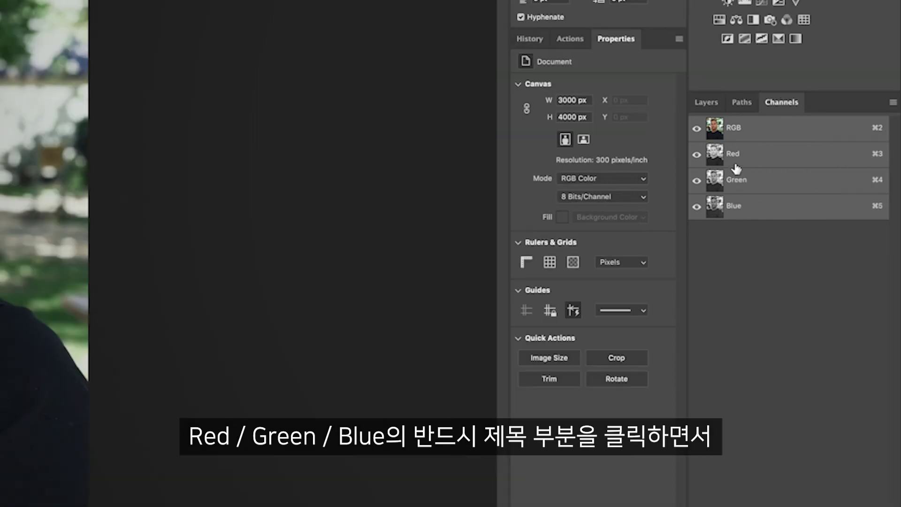
click(735, 157)
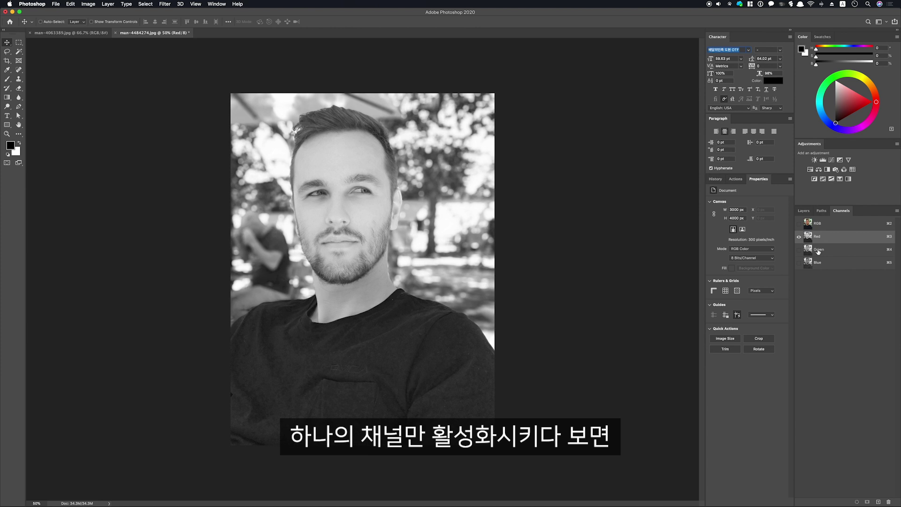
click(818, 250)
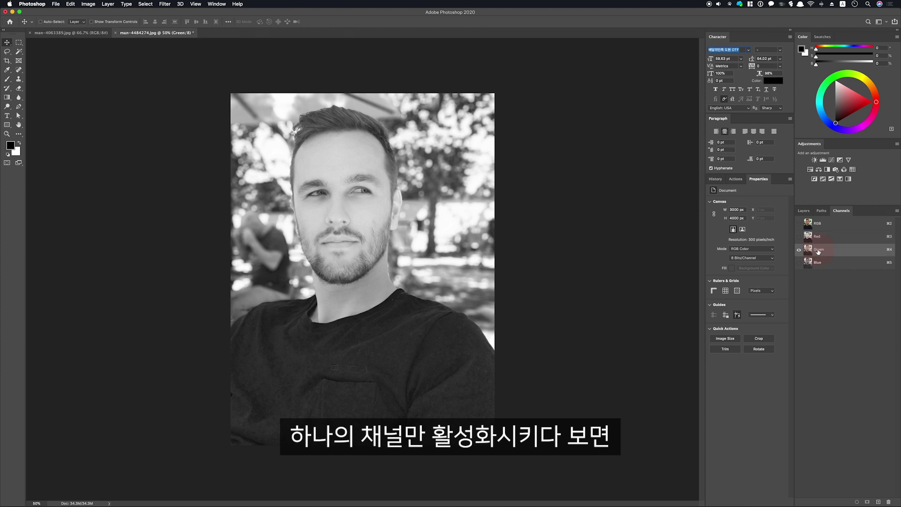
click(817, 264)
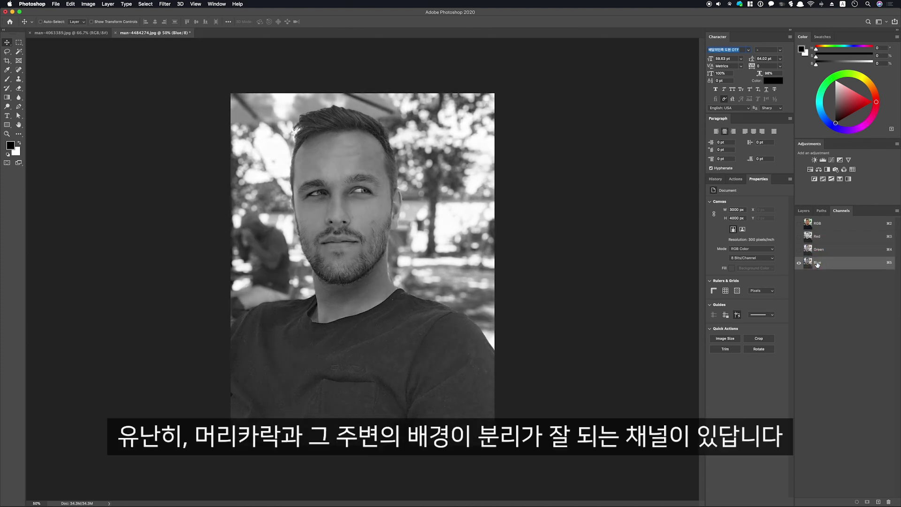
click(820, 251)
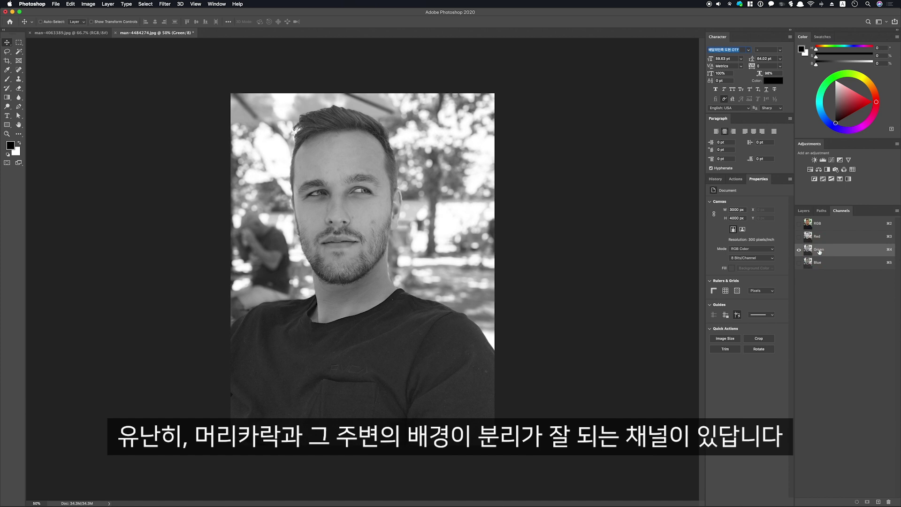
click(820, 238)
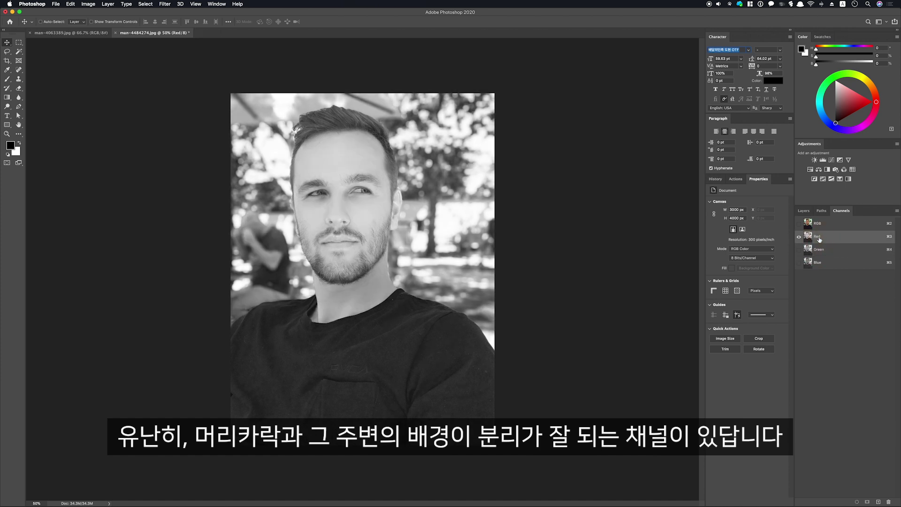
click(819, 248)
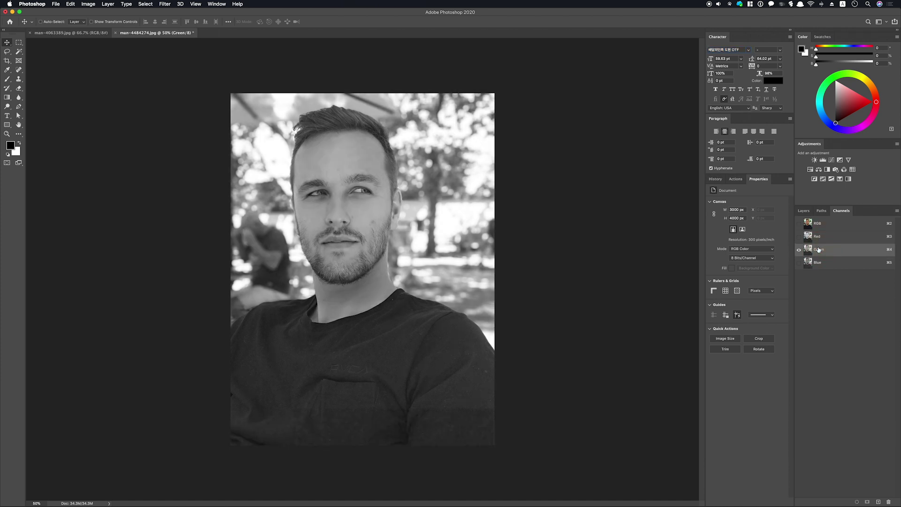
click(818, 264)
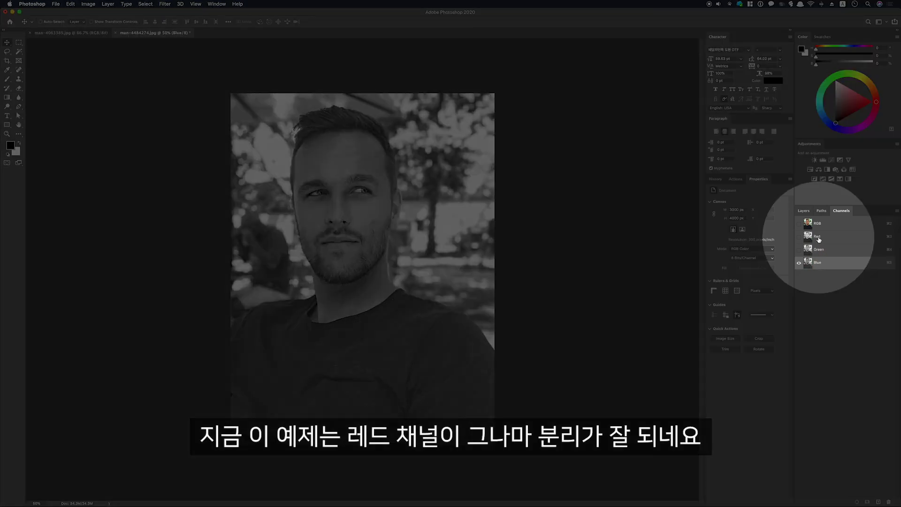
- Isolate the Red channel and duplicate it
click(818, 238)
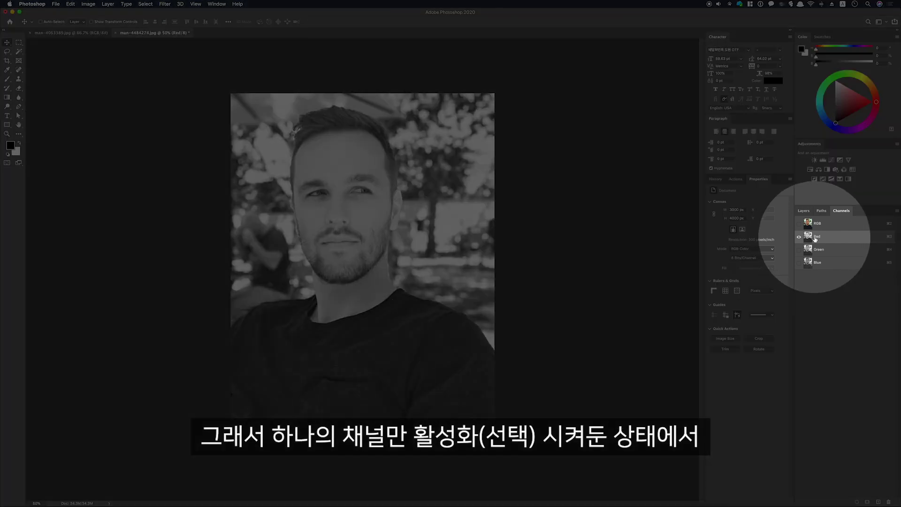
drag(816, 239, 879, 504)
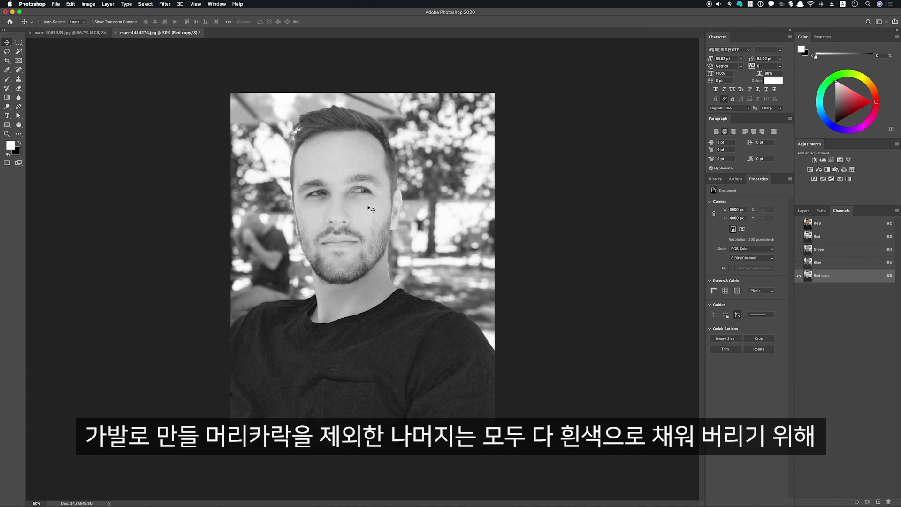
- Increase the contrast of the Red copy channel with Levels, setting the black input to 65 and the white input to 141
key(super+l)
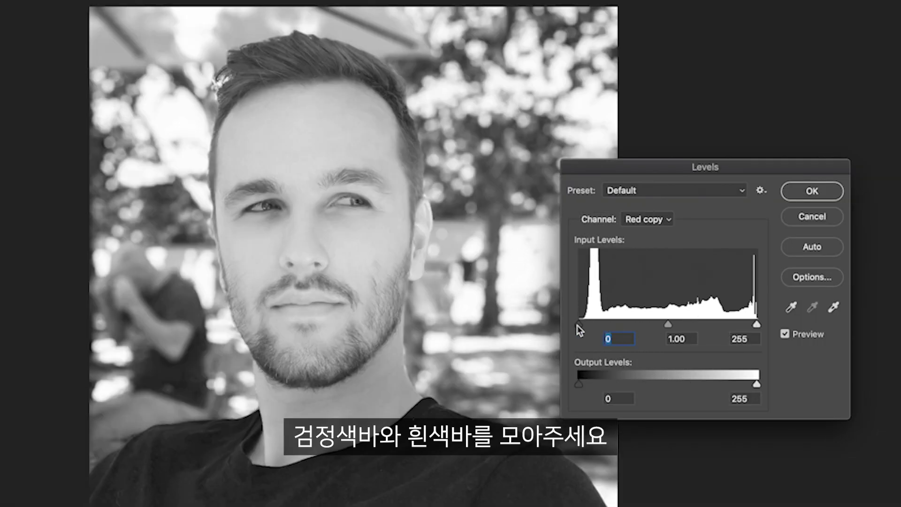
drag(579, 325, 620, 324)
drag(756, 325, 678, 326)
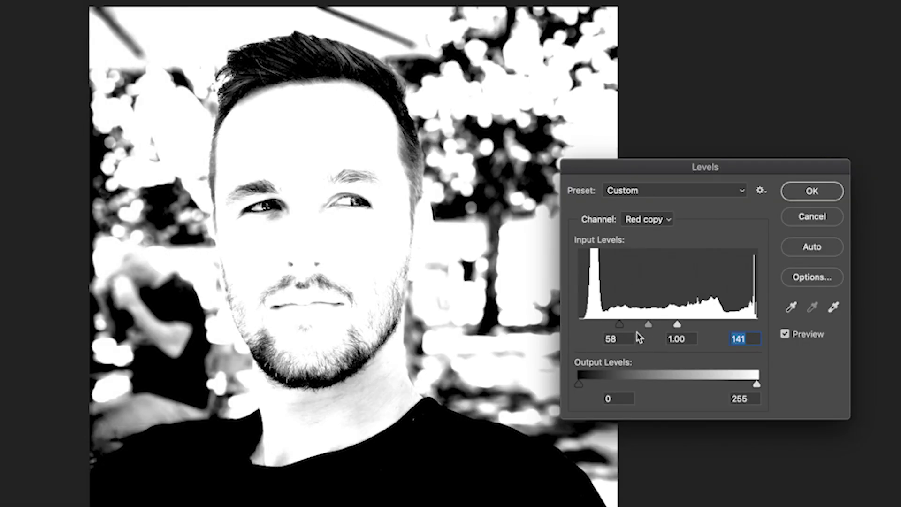
drag(620, 327, 631, 326)
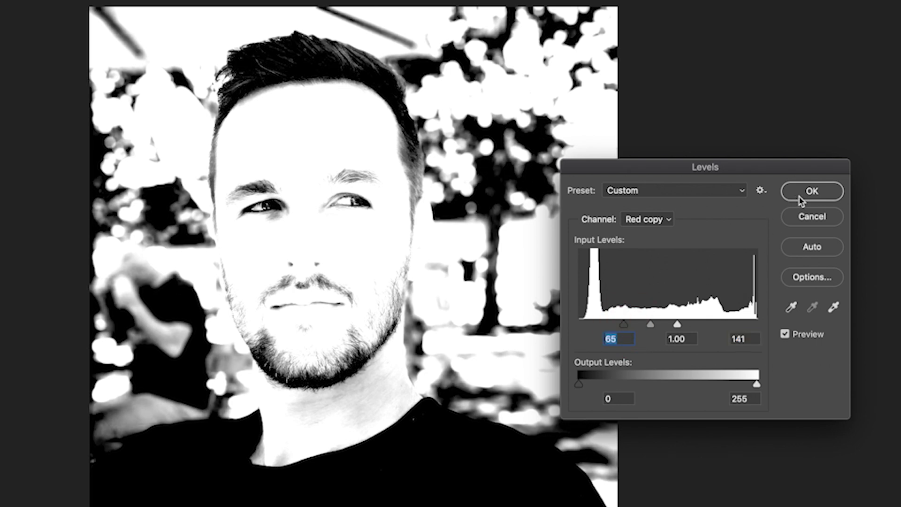
click(799, 196)
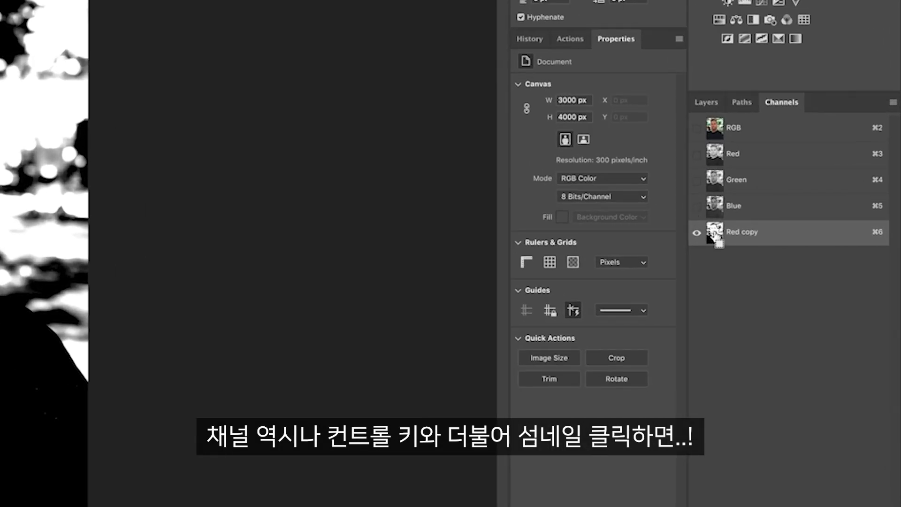
- Load the white areas of the Red copy channel as a selection and deselect it again
super+click(716, 234)
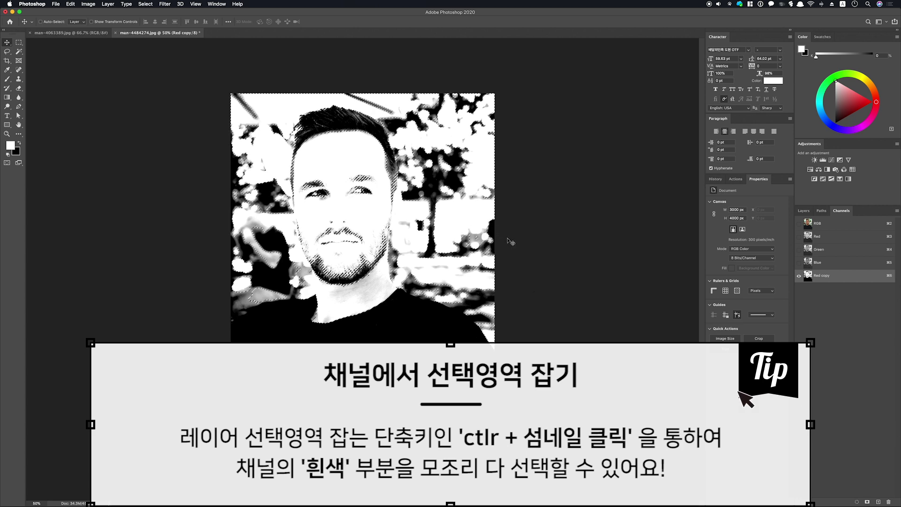
key(super+d)
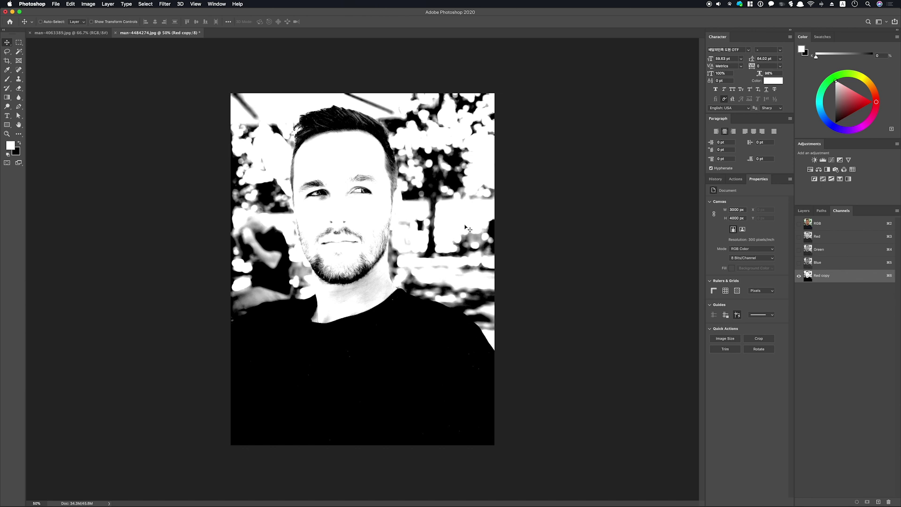
- Paint the body, lower face and outer background of the Red copy channel white with a greatly enlarged brush
key(b)
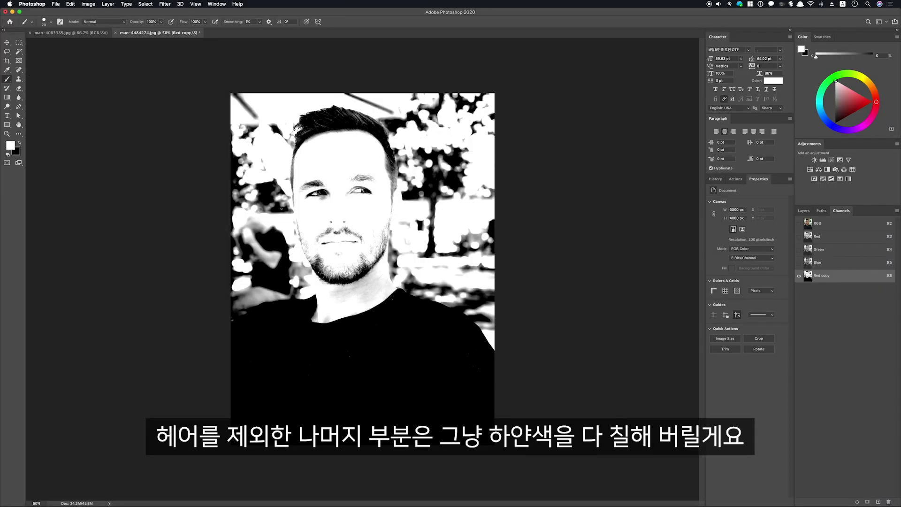
key(bracketright)
key(bracketright)
key(bracketright)
key(bracketright)
key(bracketright)
key(bracketright)
key(bracketright)
key(bracketright)
key(bracketright)
key(bracketright)
key(bracketright)
key(bracketright)
key(bracketright)
key(bracketright)
key(bracketright)
key(bracketright)
key(bracketright)
key(bracketright)
key(bracketright)
mouse_move(263, 244)
mouse_down()
mouse_move(287, 247)
mouse_move(390, 396)
mouse_move(478, 85)
mouse_up()
- Paint white over the dark background remaining along the right edge of the hair, using a smaller brush
key(super+1)
drag(458, 189, 469, 255)
key(bracketleft)
key(bracketleft)
key(bracketleft)
key(bracketleft)
key(bracketleft)
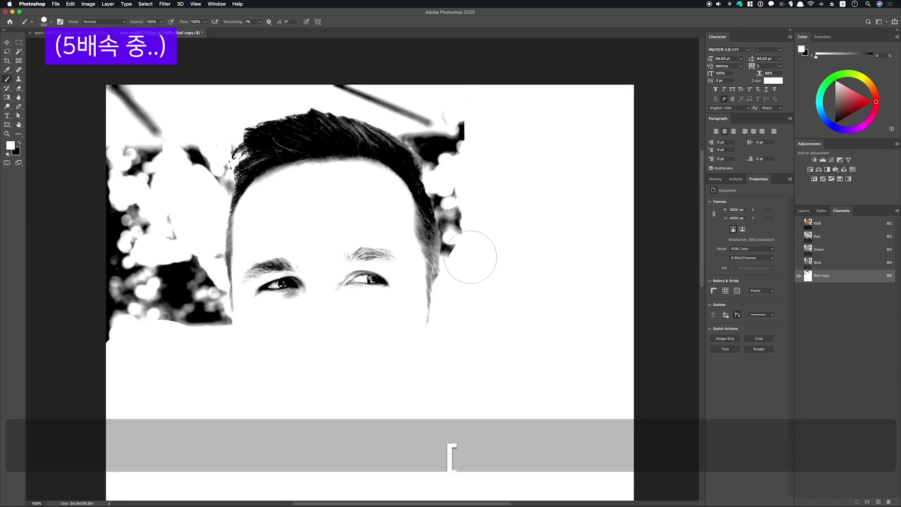
mouse_move(458, 199)
mouse_down()
mouse_move(443, 143)
mouse_move(413, 128)
mouse_move(433, 146)
mouse_up()
- Paint the dark background patches on the left side of the hair white, adjusting the brush size to fit
key(bracketleft)
key(bracketleft)
key(bracketleft)
key(bracketright)
key(bracketright)
key(bracketright)
key(bracketright)
key(bracketright)
mouse_move(114, 221)
mouse_down()
mouse_move(157, 268)
mouse_move(188, 332)
mouse_move(170, 174)
mouse_move(220, 168)
mouse_move(223, 183)
mouse_move(225, 141)
mouse_up()
- Paint the eyebrows, eyes and leftover dark spots white so only the hair stays black in the Red copy channel
key(bracketleft)
key(bracketleft)
key(bracketleft)
key(bracketleft)
key(bracketleft)
key(bracketleft)
key(bracketleft)
key(bracketright)
key(bracketright)
key(bracketright)
key(bracketright)
mouse_move(258, 263)
mouse_down()
mouse_move(354, 259)
mouse_move(390, 302)
mouse_up()
key(super+0)
key(super+minus)
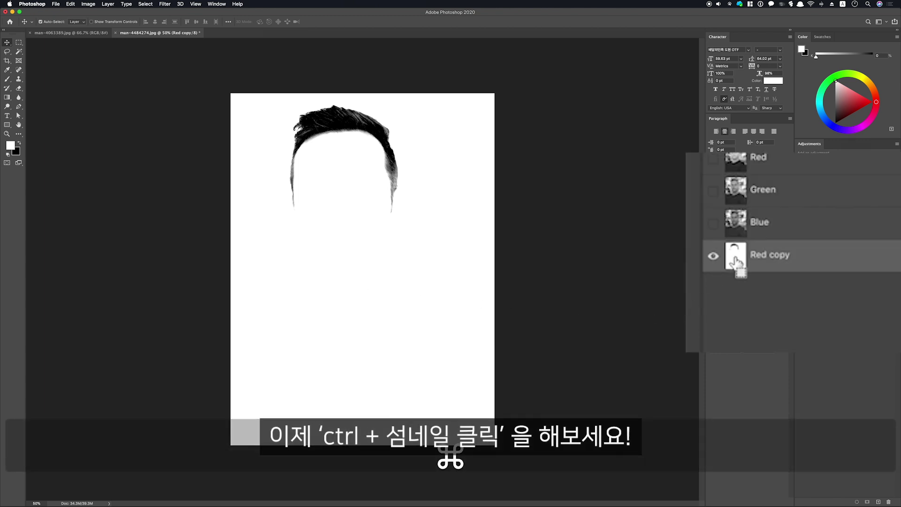
- Load the Red copy channel as a selection and invert it to select the hair
super+click(808, 275)
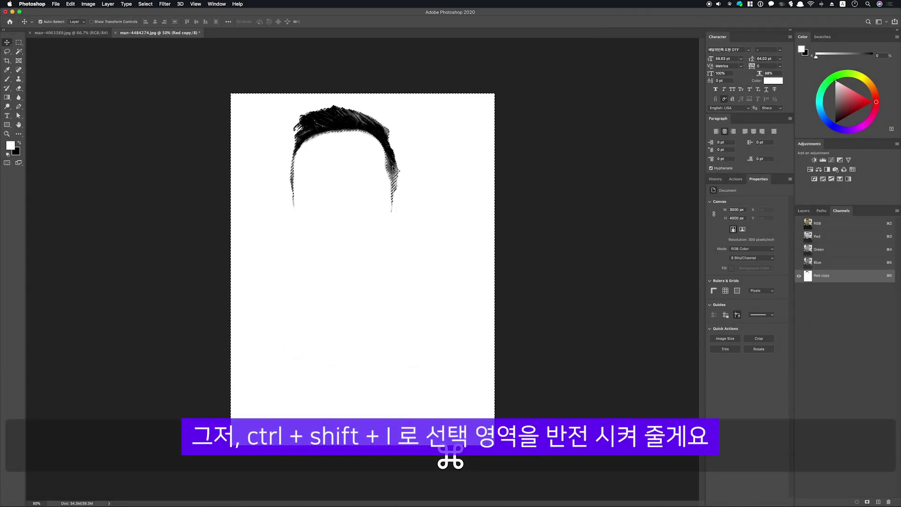
key(shift+super+i)
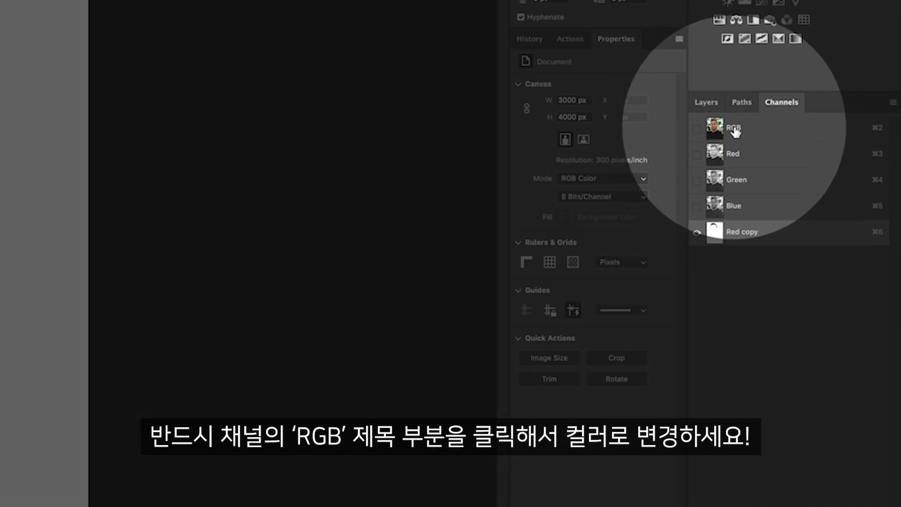
- Copy the selected hair from the full-colour RGB image to a new layer and hide the Background layer
click(733, 128)
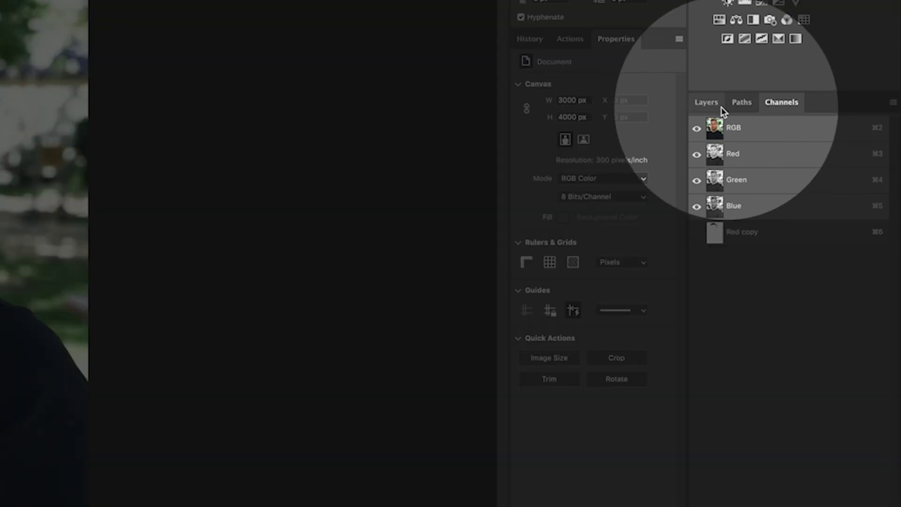
click(708, 104)
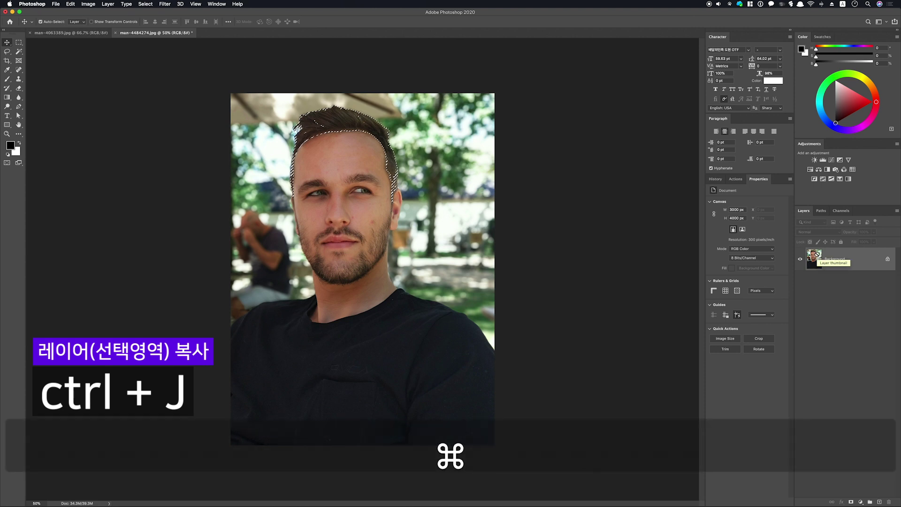
key(super+j)
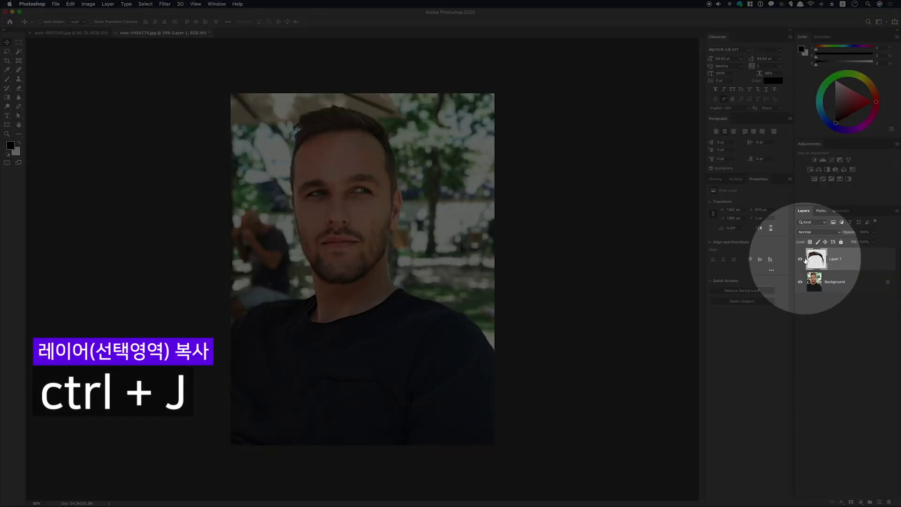
click(800, 283)
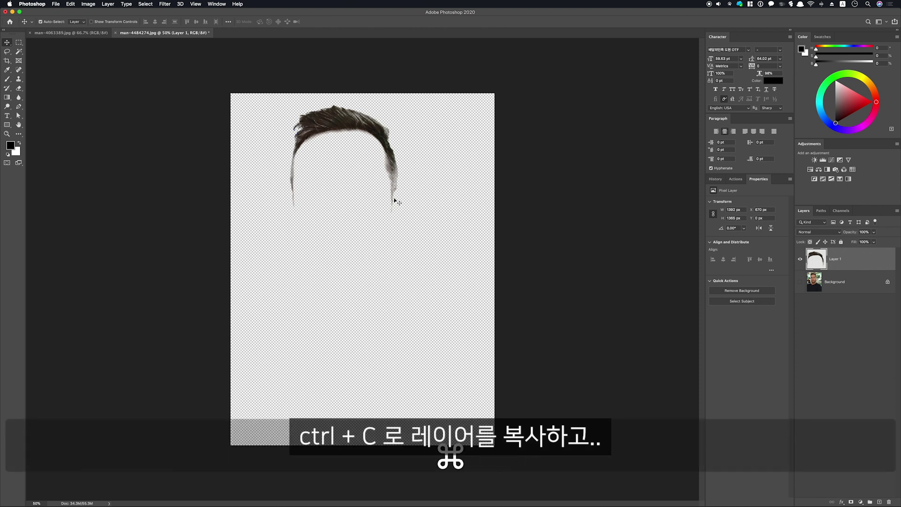
- Copy the hair layer into man-4063389.jpg and place it over the bald man's head
key(super+c)
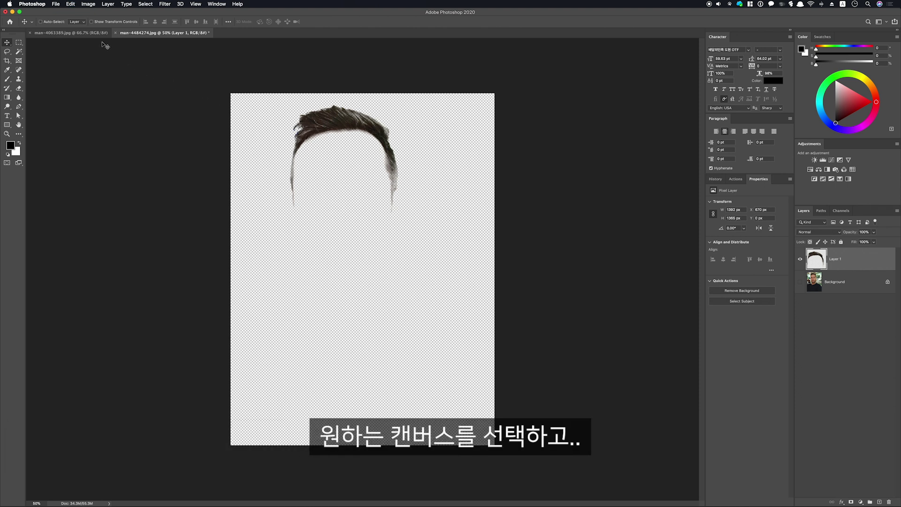
click(85, 34)
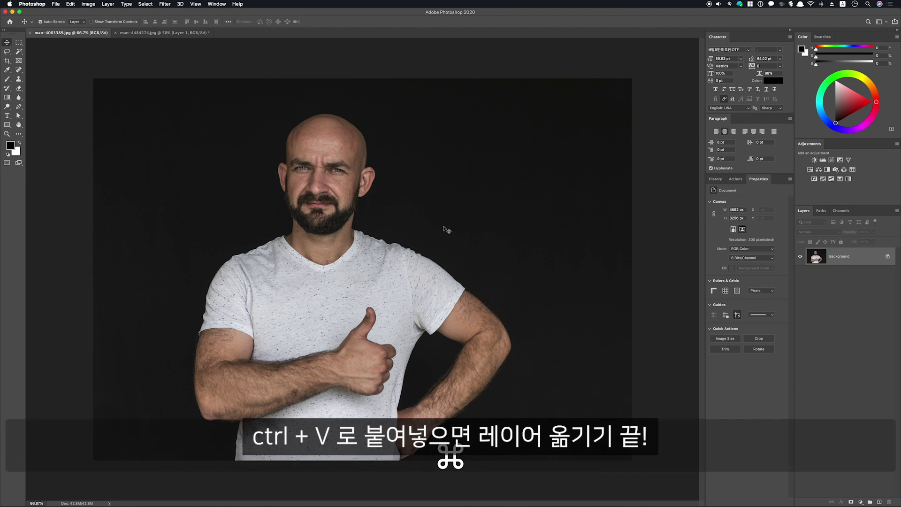
key(super+v)
drag(416, 243, 339, 147)
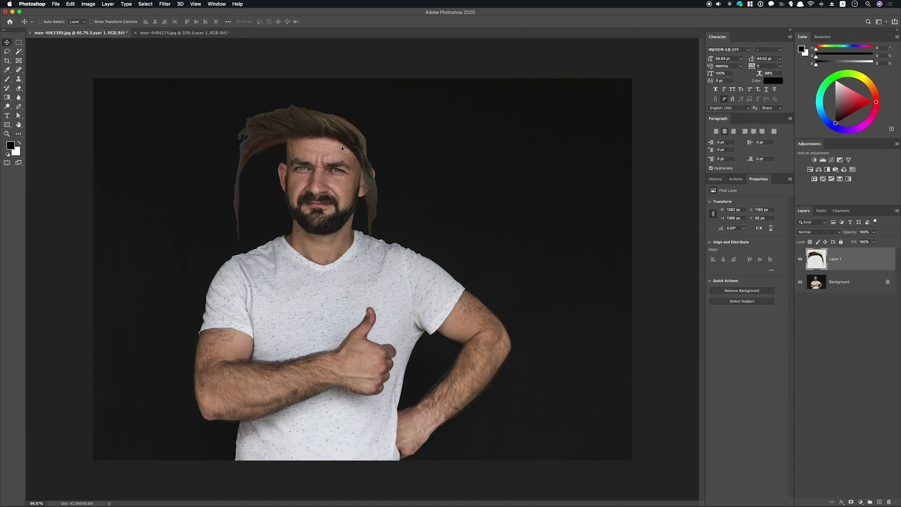
- Scale the hair layer down to about 879 × 812 px and fit it onto the bald man's head
key(super+t)
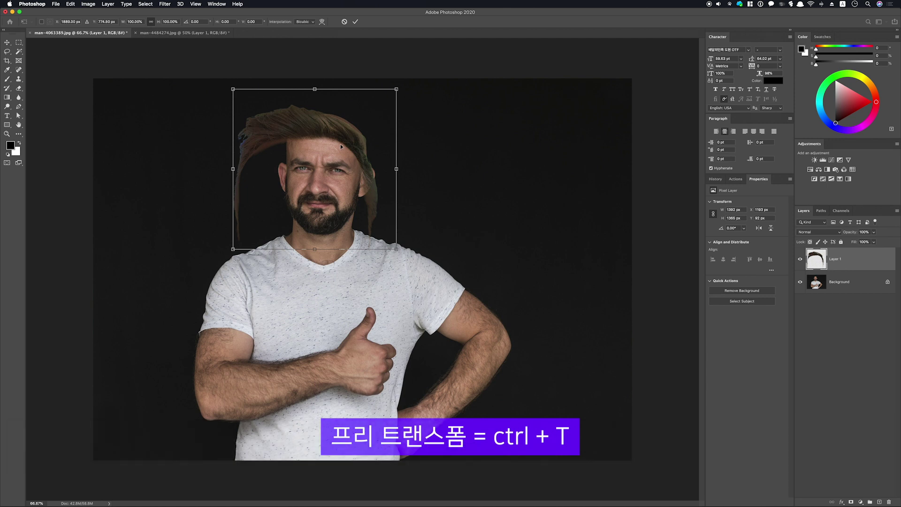
drag(341, 134, 388, 95)
key(Return)
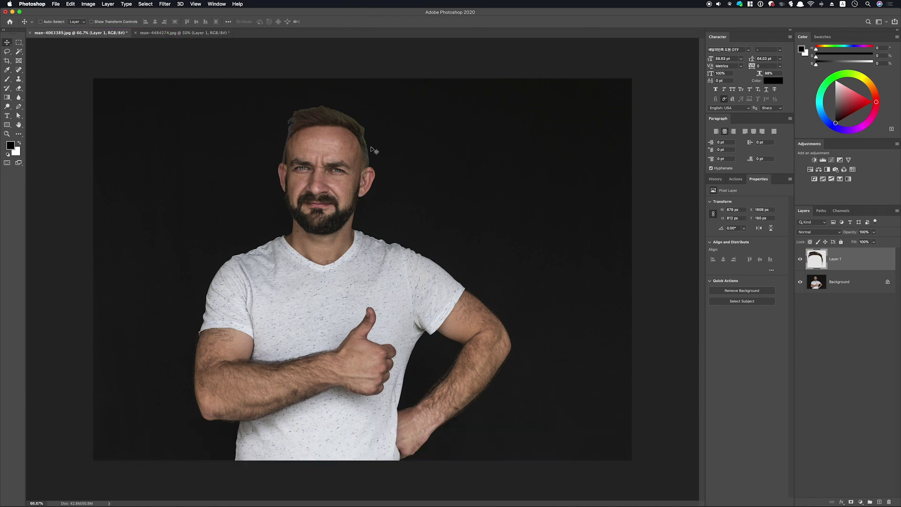
- Add a layer mask to the hair layer
key(super+equal)
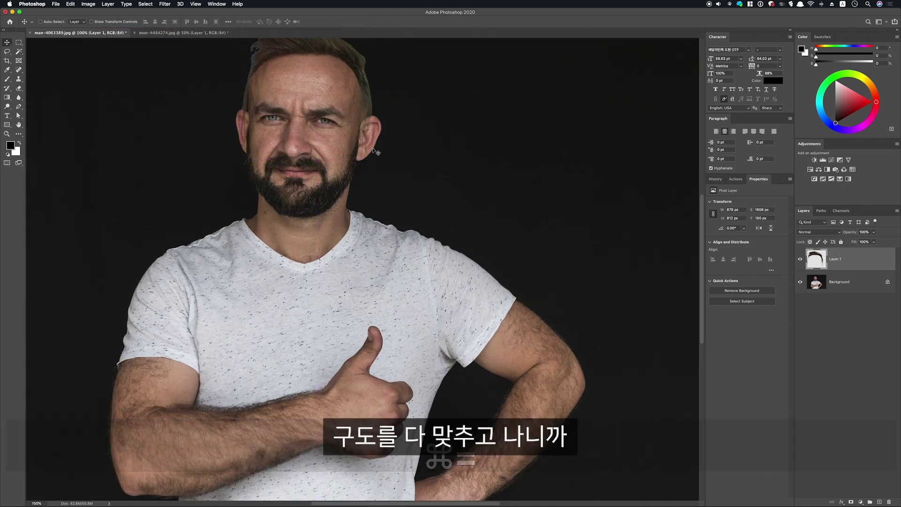
key(space)
drag(371, 160, 410, 207)
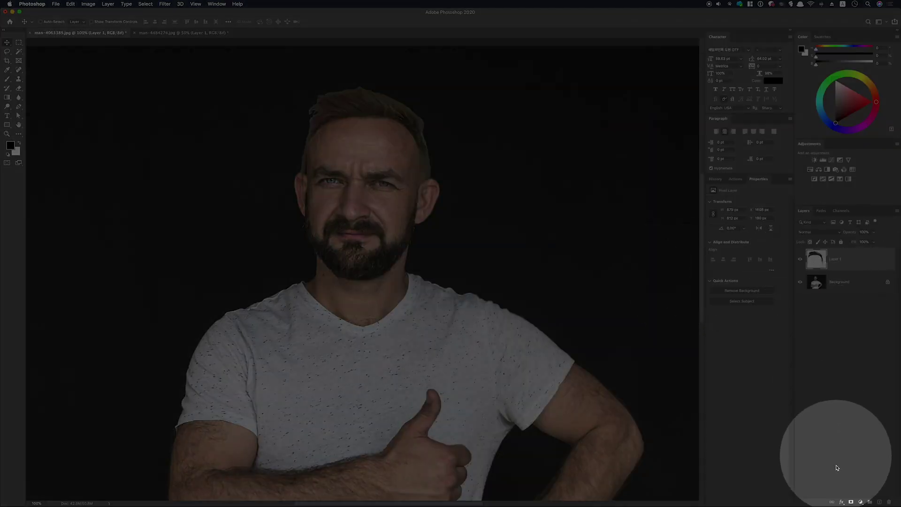
click(851, 501)
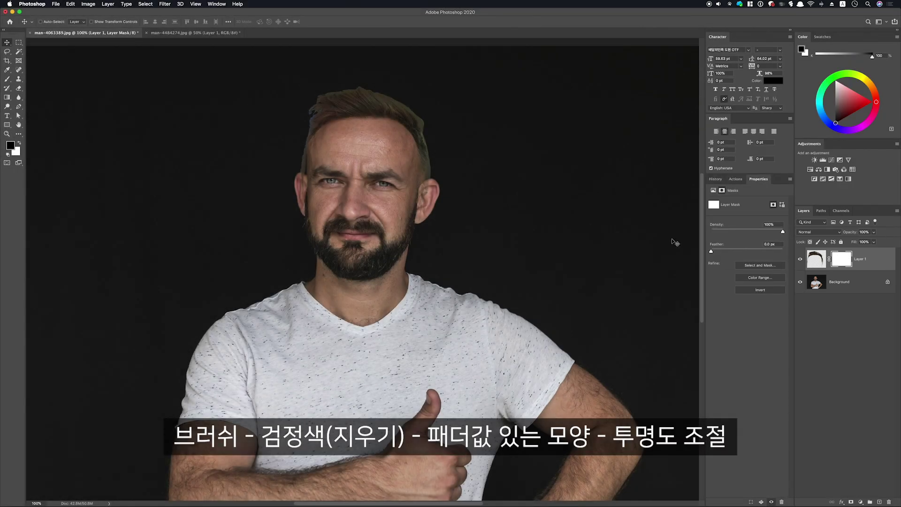
- Set up a soft round brush of 250 px with 0% hardness and 20% opacity for painting the mask
key(b)
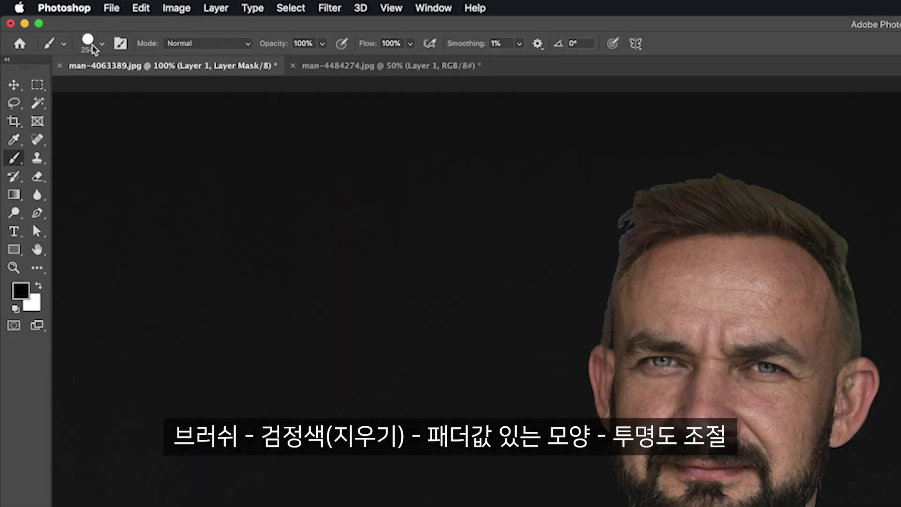
click(88, 41)
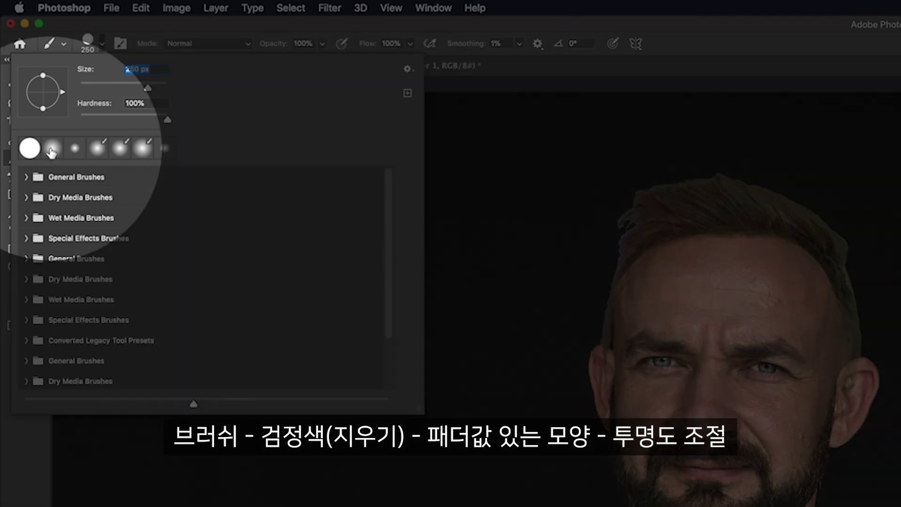
click(52, 148)
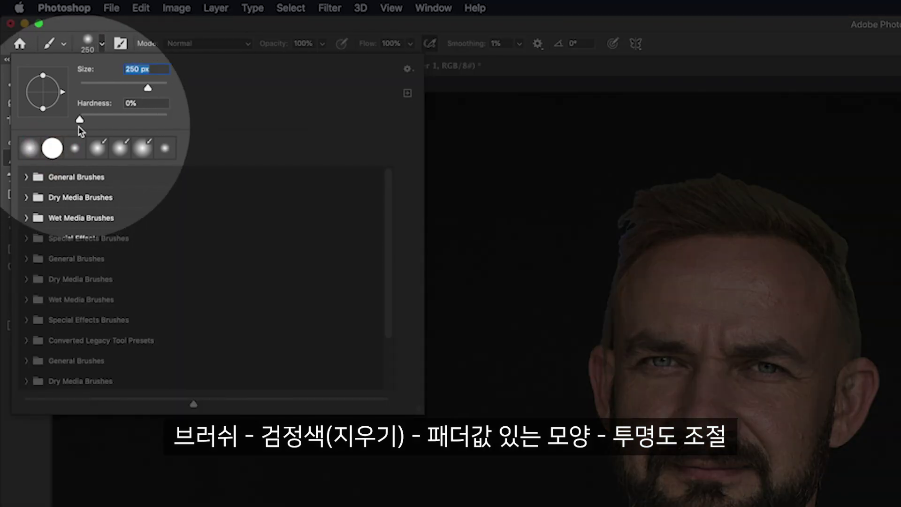
key(Return)
key(Return)
text(2)
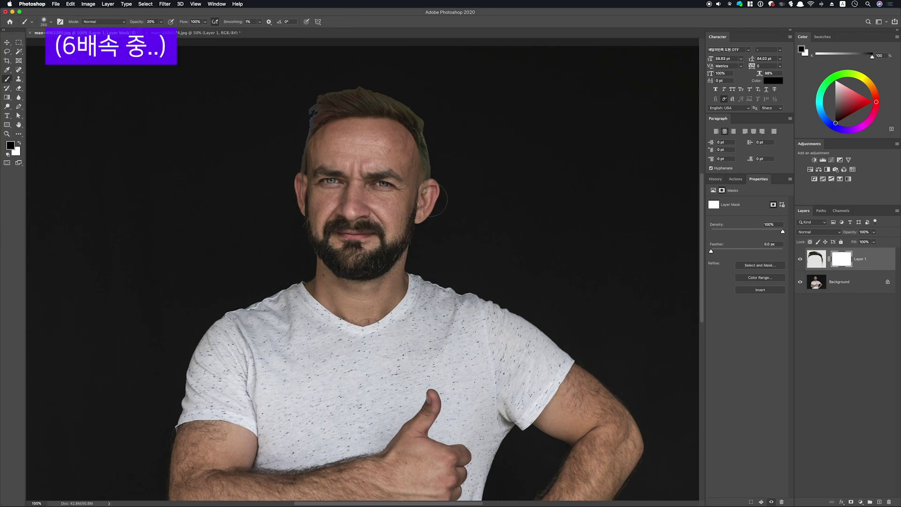
- Reduce the brush to about 50 px and paint black on the mask to soften the hair's edges along the hairline
key(super+equal)
key(bracketleft)
key(bracketleft)
key(bracketleft)
key(bracketleft)
key(bracketleft)
key(bracketleft)
key(bracketleft)
key(bracketleft)
key(bracketleft)
drag(468, 139, 457, 157)
key(space)
mouse_move(200, 134)
mouse_down()
mouse_move(268, 217)
mouse_move(267, 254)
mouse_move(309, 354)
mouse_up()
click(437, 161)
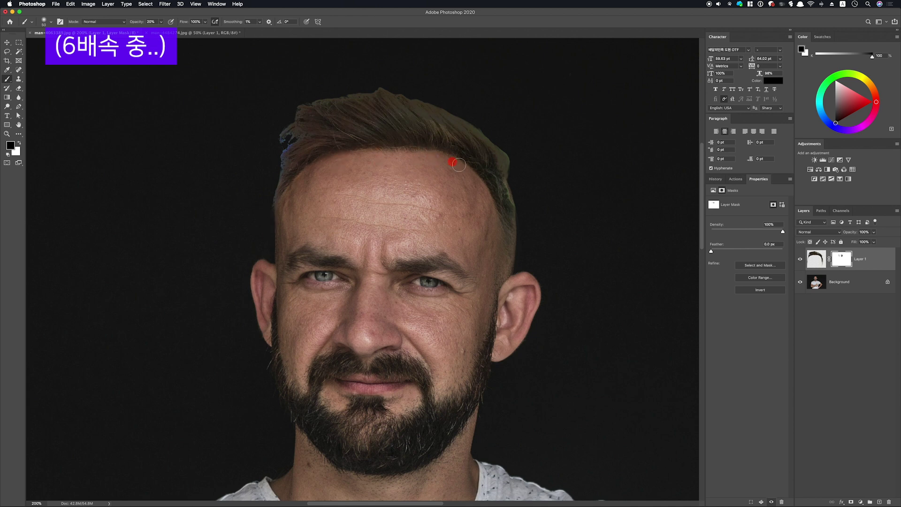
- Refine the hair layer's mask around the hair edges with an even smaller black brush
key(super+plus)
key(bracketleft)
key(bracketleft)
key(bracketleft)
key(bracketleft)
key(bracketleft)
key(bracketleft)
mouse_move(488, 376)
mouse_down()
mouse_move(429, 268)
mouse_move(435, 281)
mouse_move(410, 353)
mouse_move(403, 404)
mouse_move(429, 260)
mouse_up()
- Compare the whole photo with and without the masked hair layer
key(super+0)
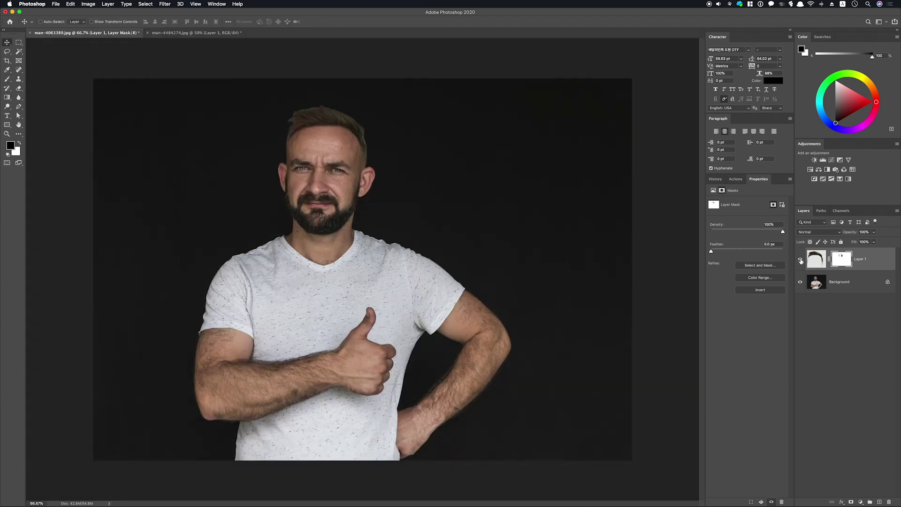
click(801, 261)
click(801, 261)
click(801, 261)
click(801, 261)
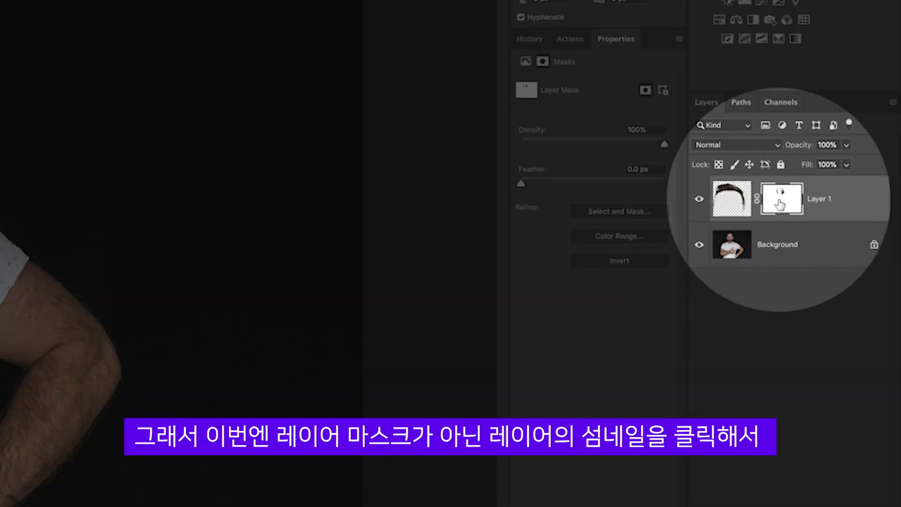
- Darken the hair layer's pixels with Curves by lowering the midtones of the RGB curve
click(726, 207)
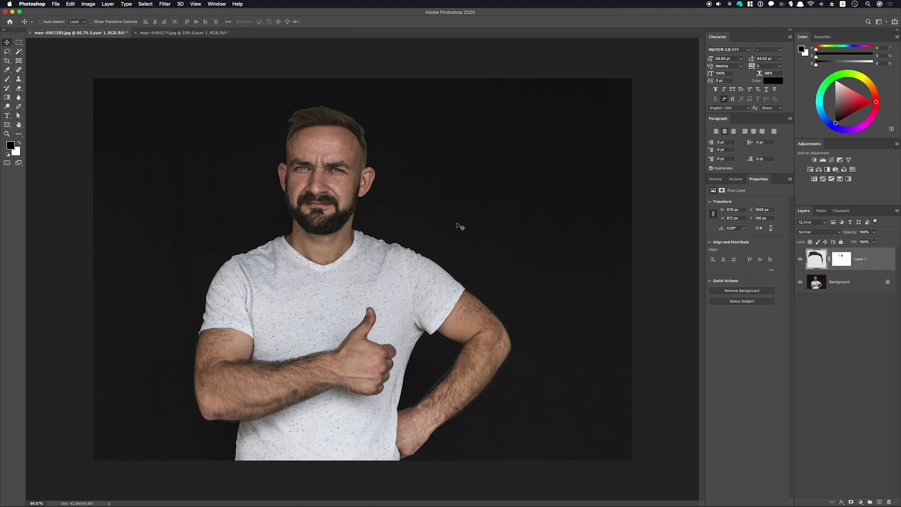
key(super+m)
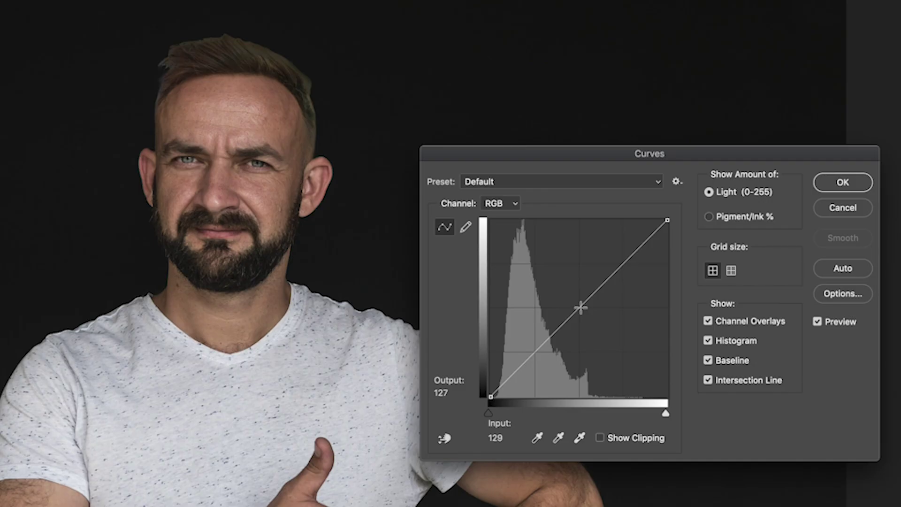
drag(581, 307, 587, 330)
click(830, 184)
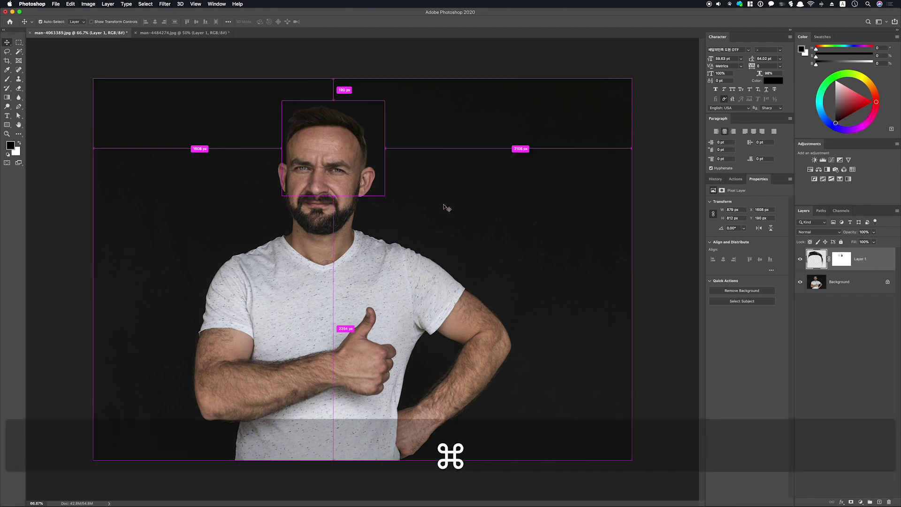
- Desaturate the hair layer with Hue/Saturation at a Saturation of -100
key(super+u)
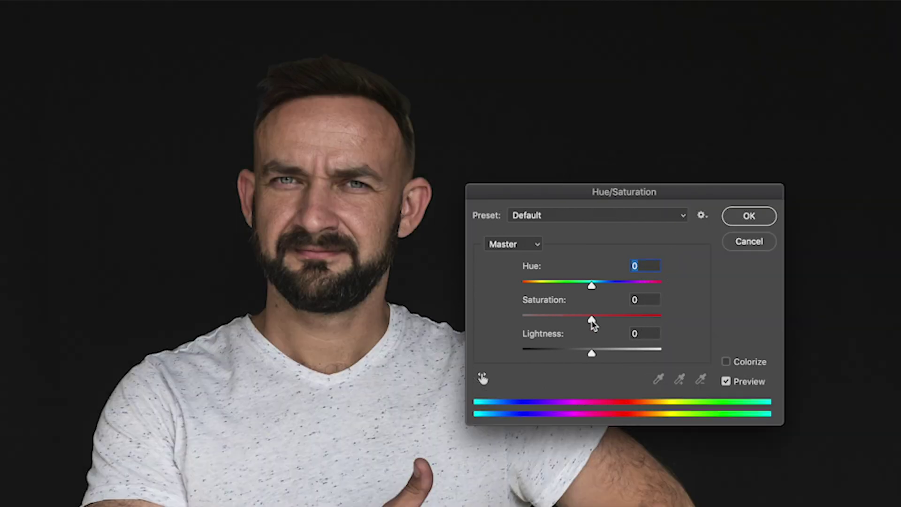
drag(592, 320, 509, 321)
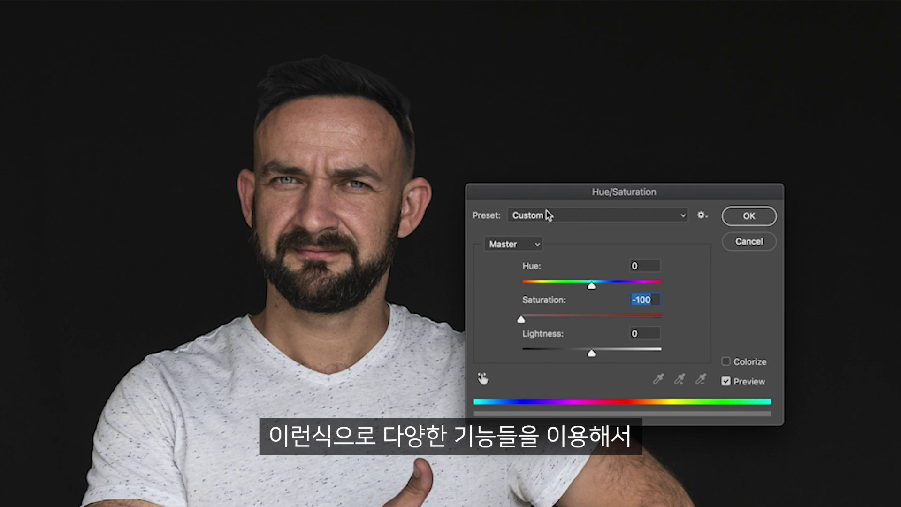
click(749, 216)
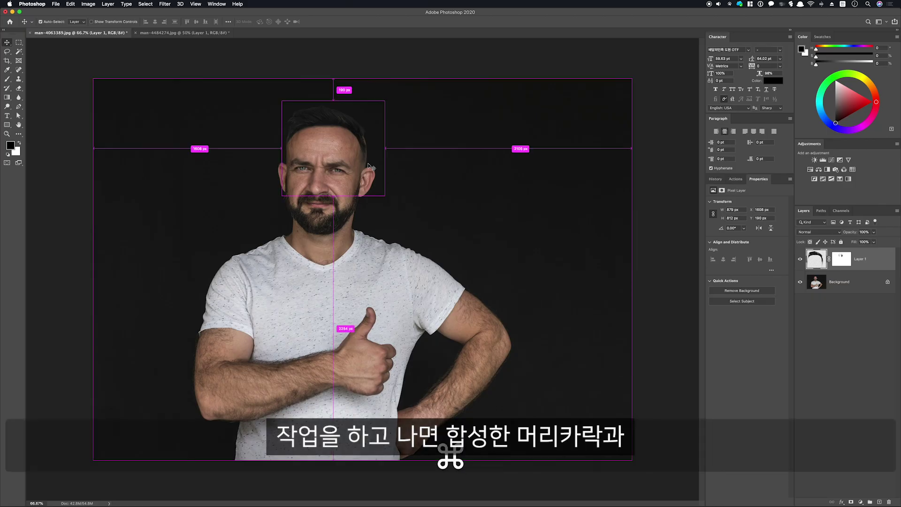
- Cover the skin-coloured patch on the hair's outer edge above the ear with the Clone Stamp tool
key(super+equal)
key(super+equal)
drag(401, 155, 426, 309)
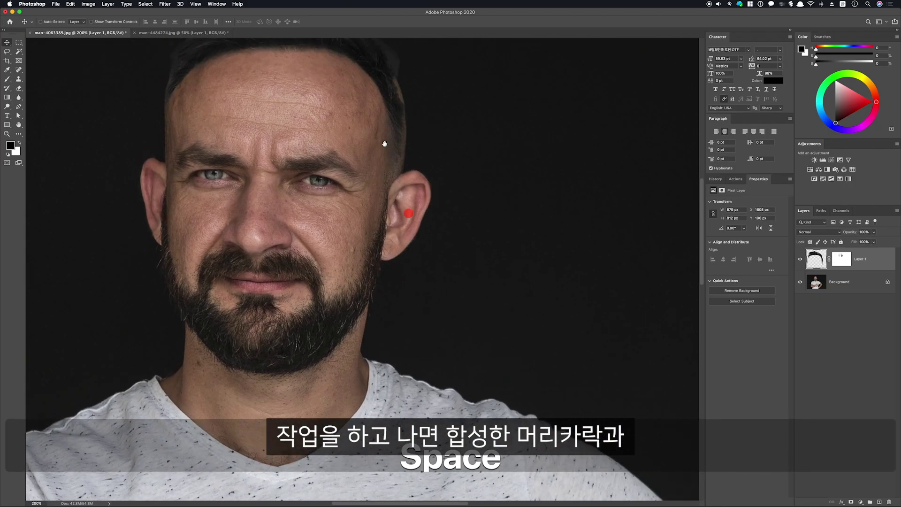
drag(383, 145, 416, 257)
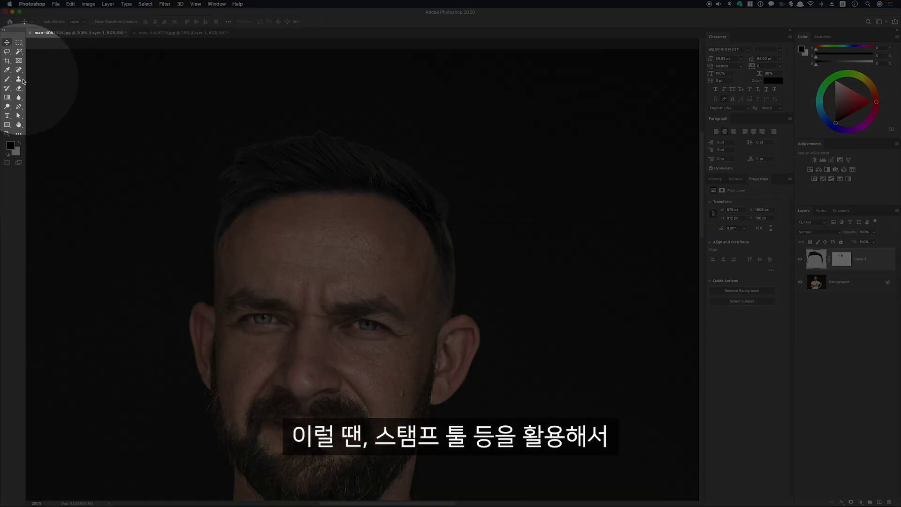
click(19, 79)
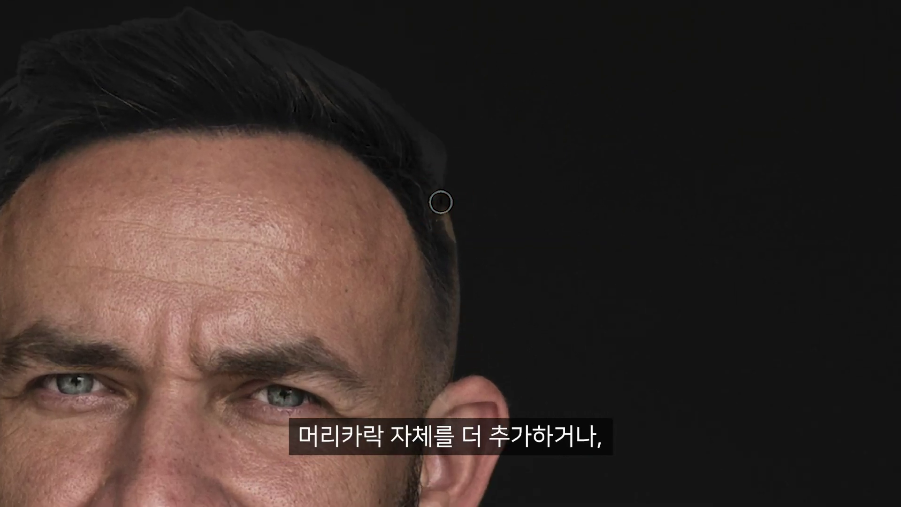
mouse_move(443, 207)
mouse_down()
mouse_move(450, 237)
mouse_move(434, 189)
mouse_move(453, 238)
mouse_up()
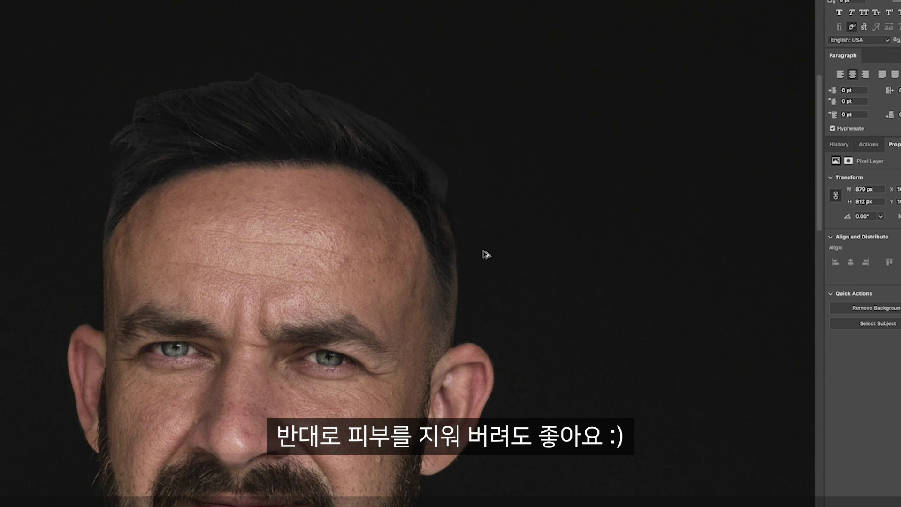
- Compare the portrait with and without the darkened hair layer, close up and fitted to the window
key(alt+super+0)
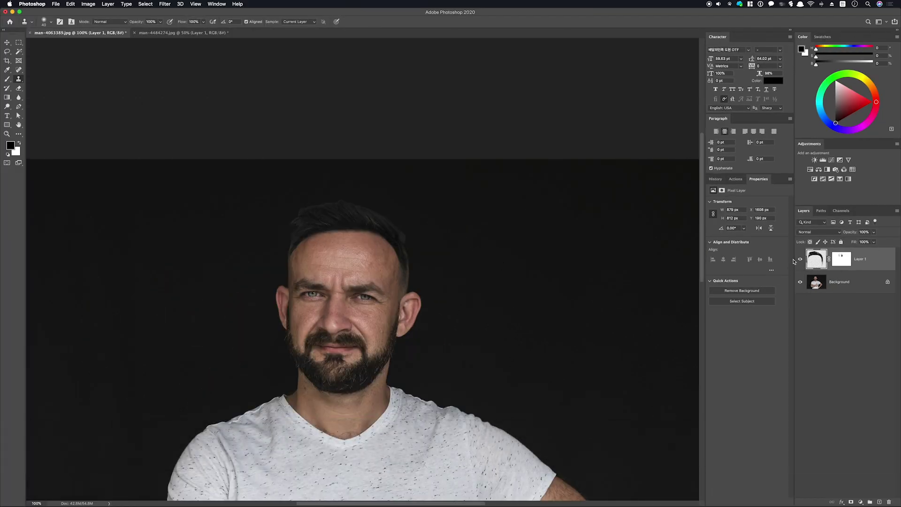
click(800, 259)
click(800, 259)
click(800, 259)
click(800, 259)
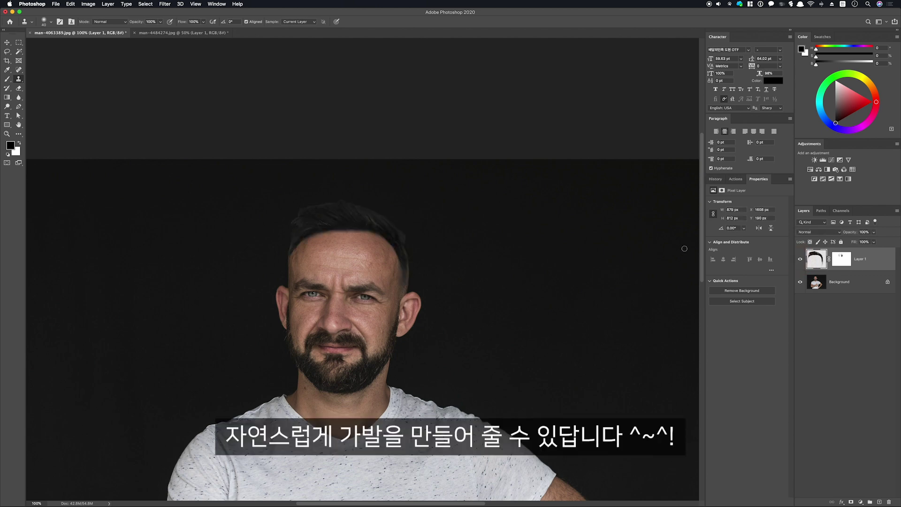
key(super+0)
click(800, 259)
click(800, 260)
click(800, 260)
click(799, 260)
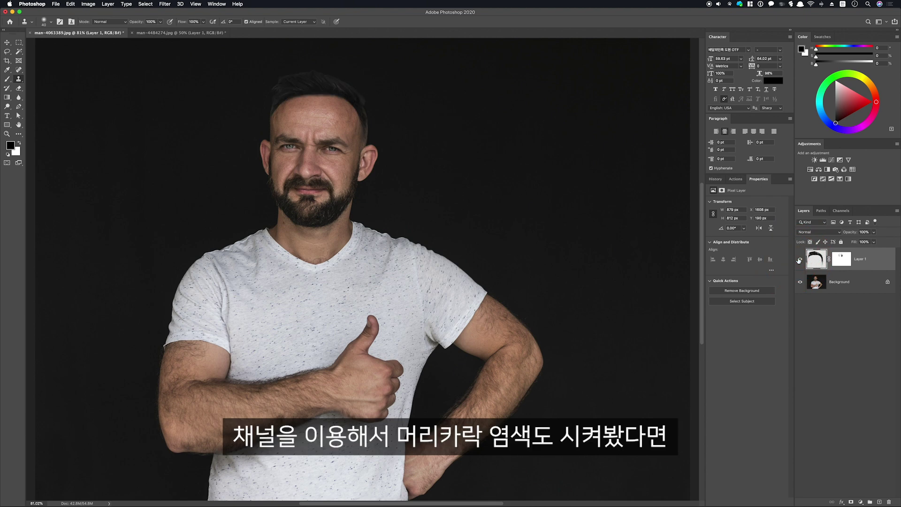
- Enlarge the hair layer slightly to about 897 × 829 px with Free Transform
key(b)
key(super+equal)
drag(383, 151, 447, 275)
key(super+t)
drag(465, 142, 468, 141)
key(Return)
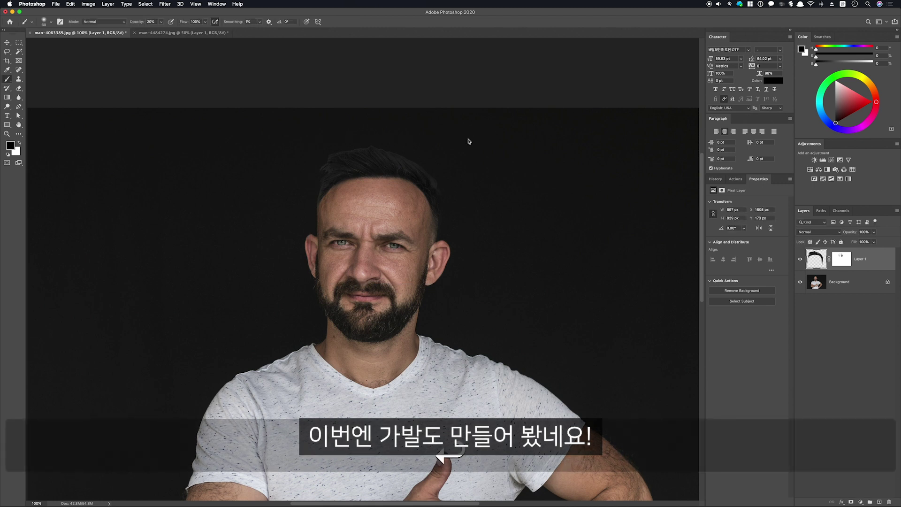
key(v)
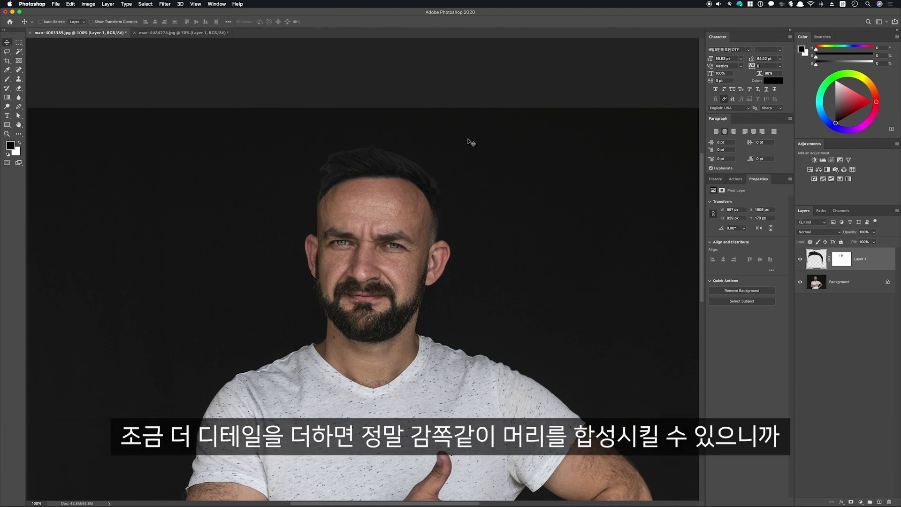
- Touch up the hair layer's mask near the ear with a larger soft brush at 20% opacity
click(843, 261)
key(b)
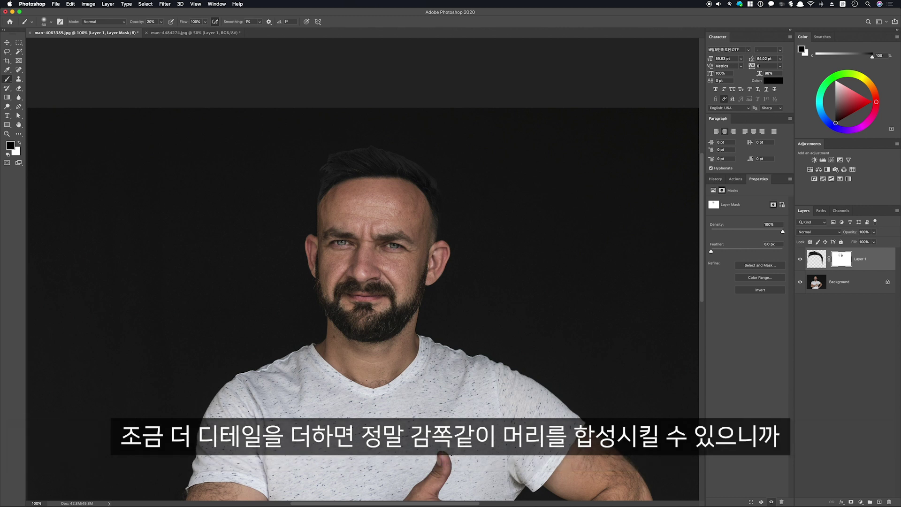
key(bracketright)
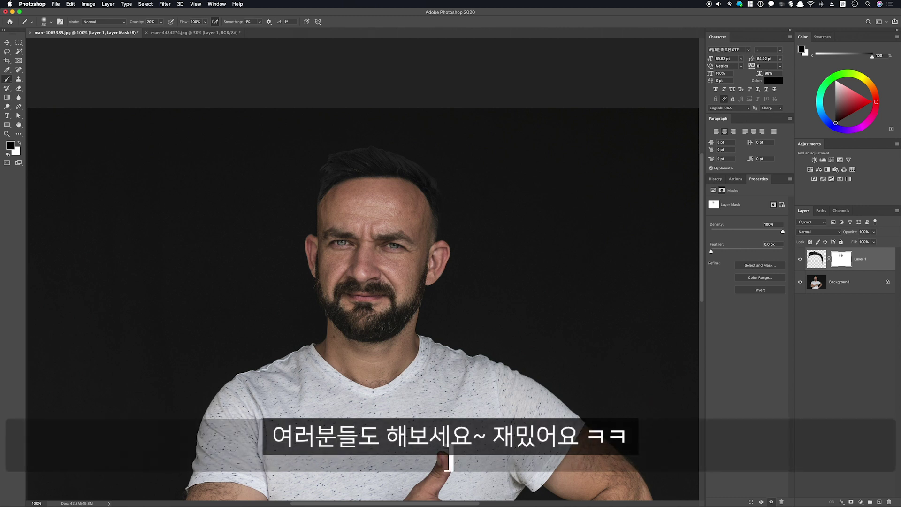
mouse_move(449, 244)
mouse_down()
mouse_move(428, 263)
mouse_move(453, 246)
mouse_up()
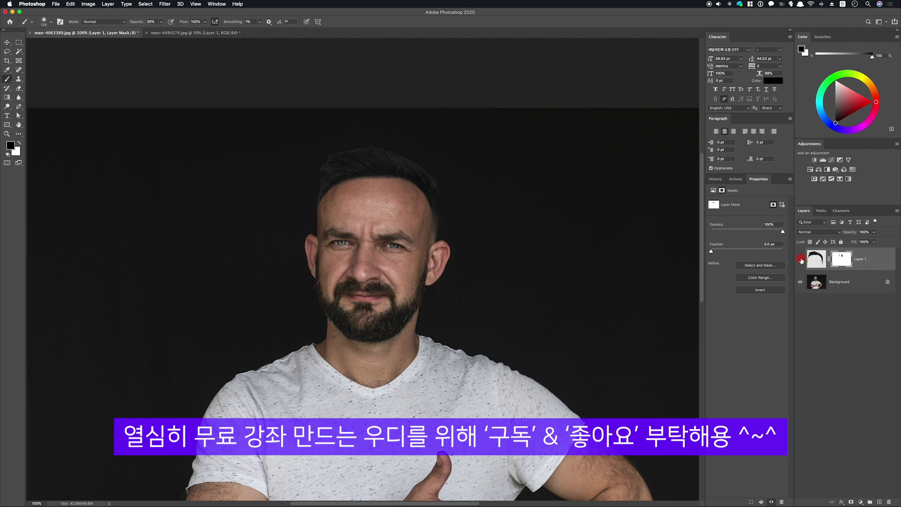
- Check the wig against the bald original by switching the hair layer's visibility off and on
click(800, 259)
click(800, 260)
click(800, 259)
click(800, 259)
click(801, 259)
click(801, 260)
- Open the Hue/Saturation adjustment for the hair layer
key(v)
key(super+u)
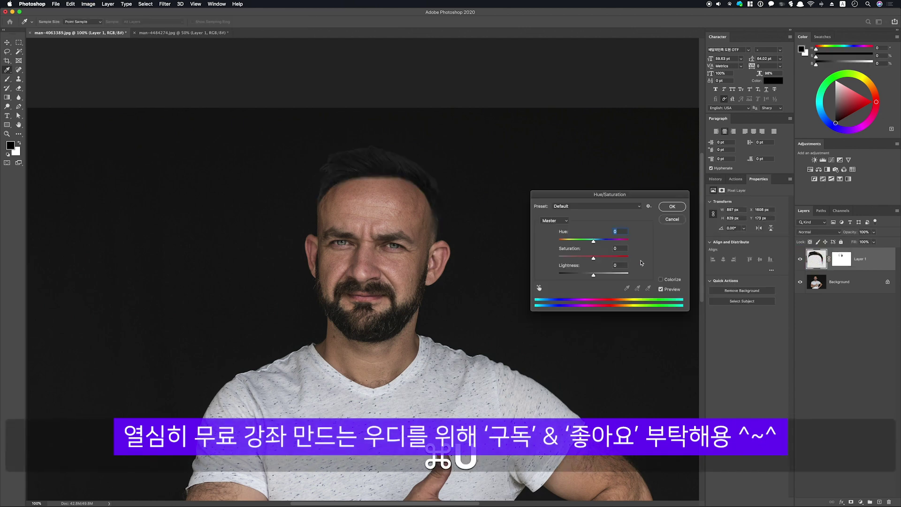